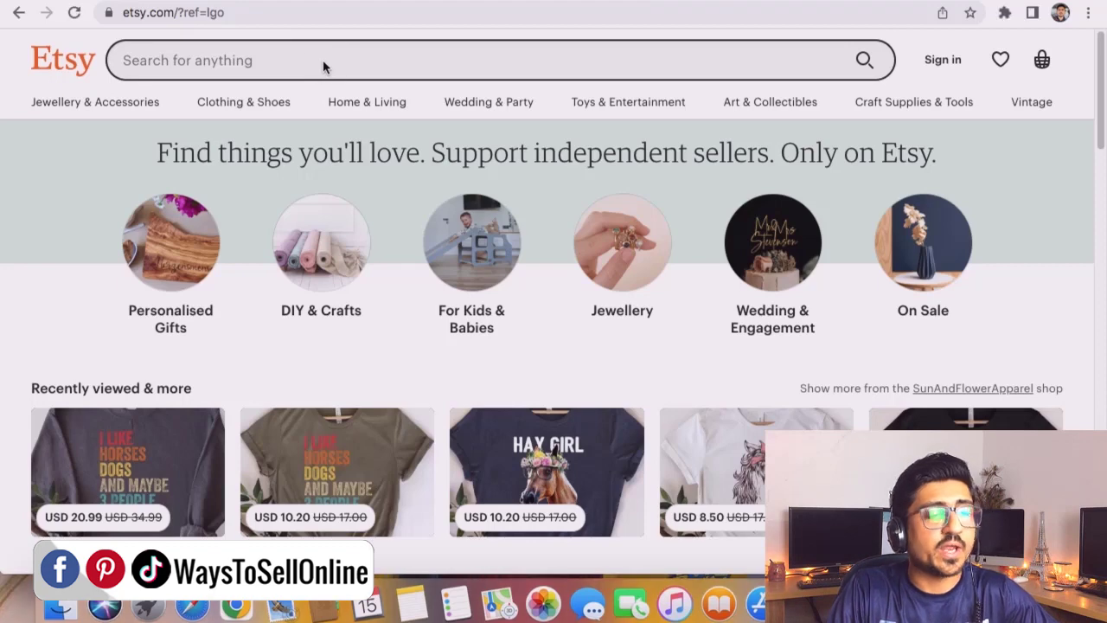
Search Etsy for 'horse t shirts' and browse the results.
click(292, 62)
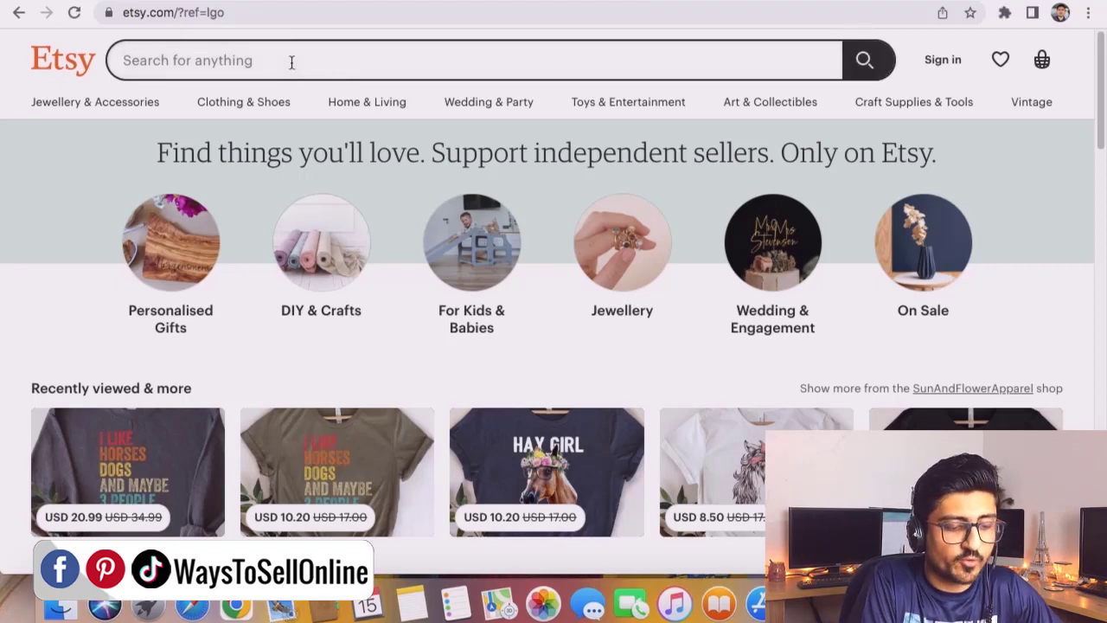
text(hosrse t)
text( shirts)
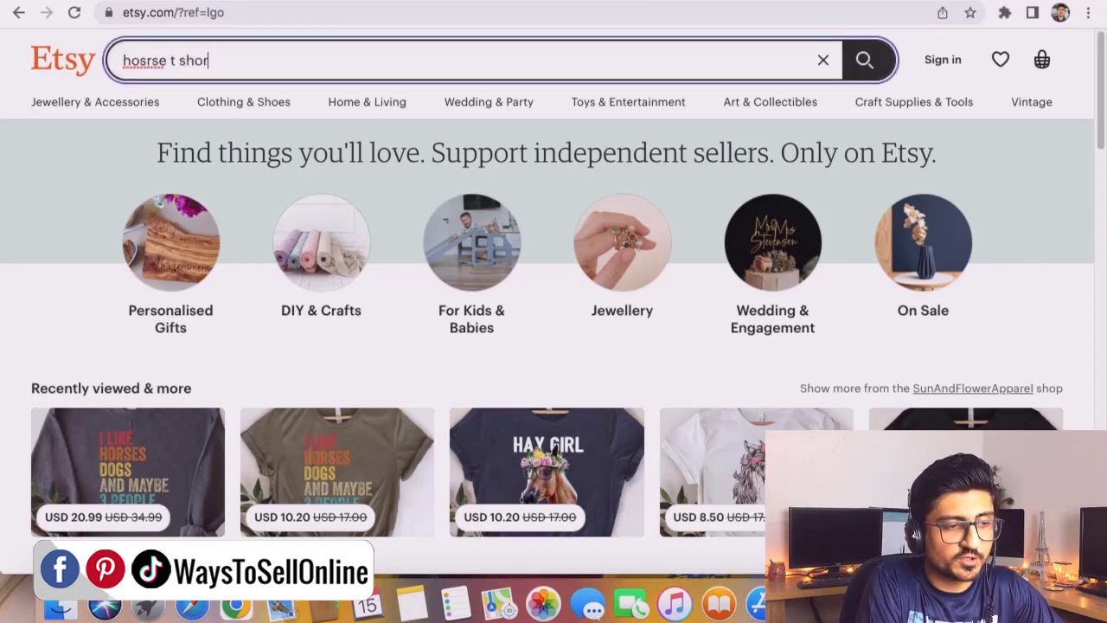
key(Return)
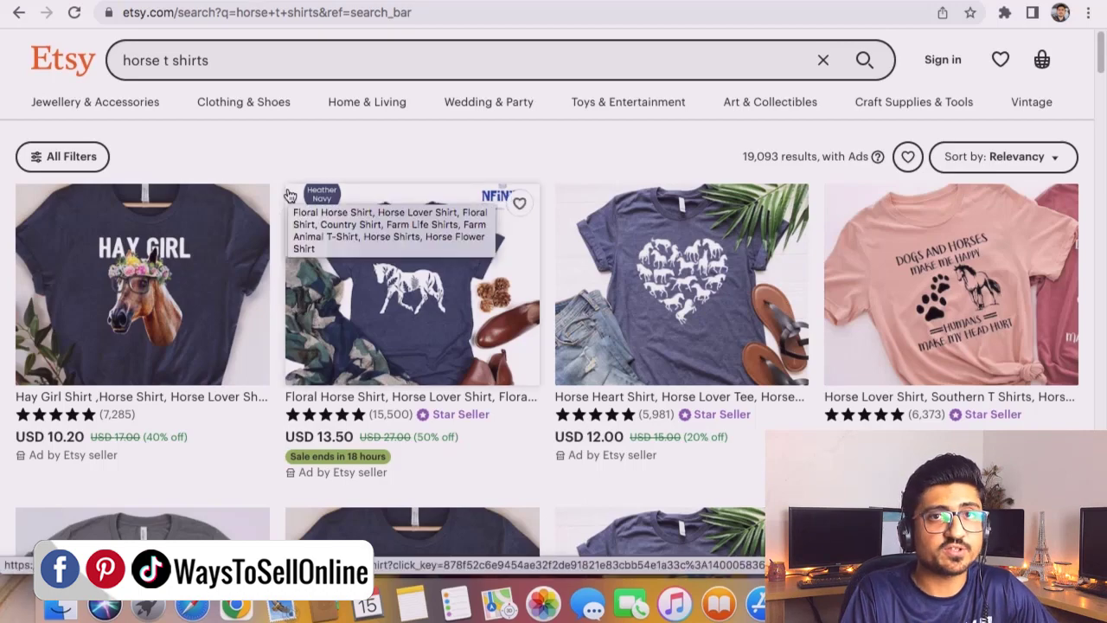
scroll(290, 194, down, 3)
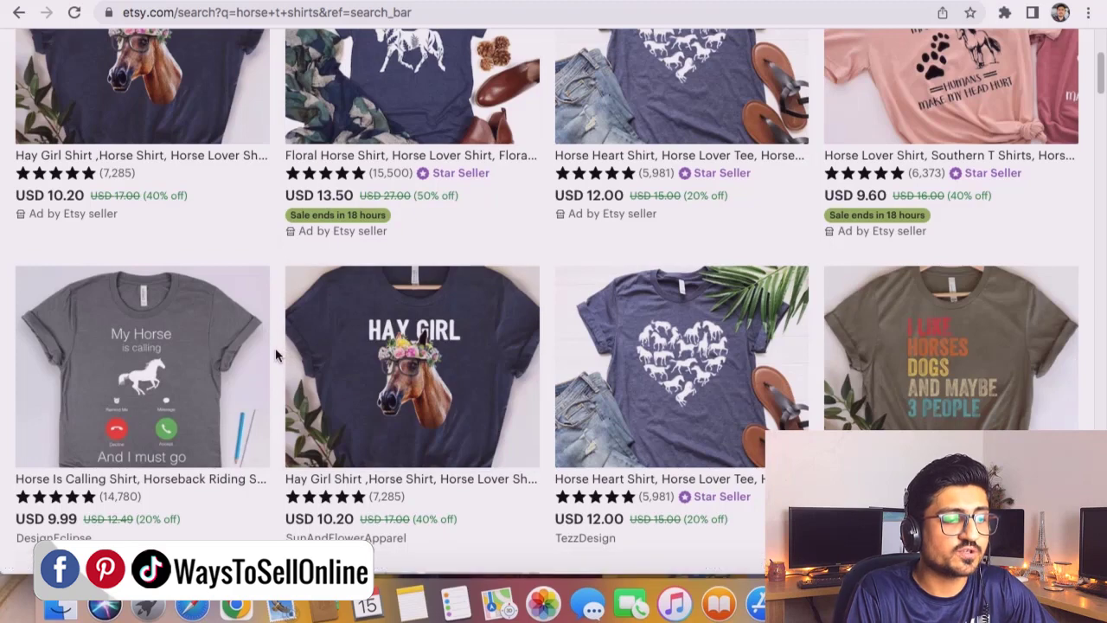
scroll(278, 355, down, 3)
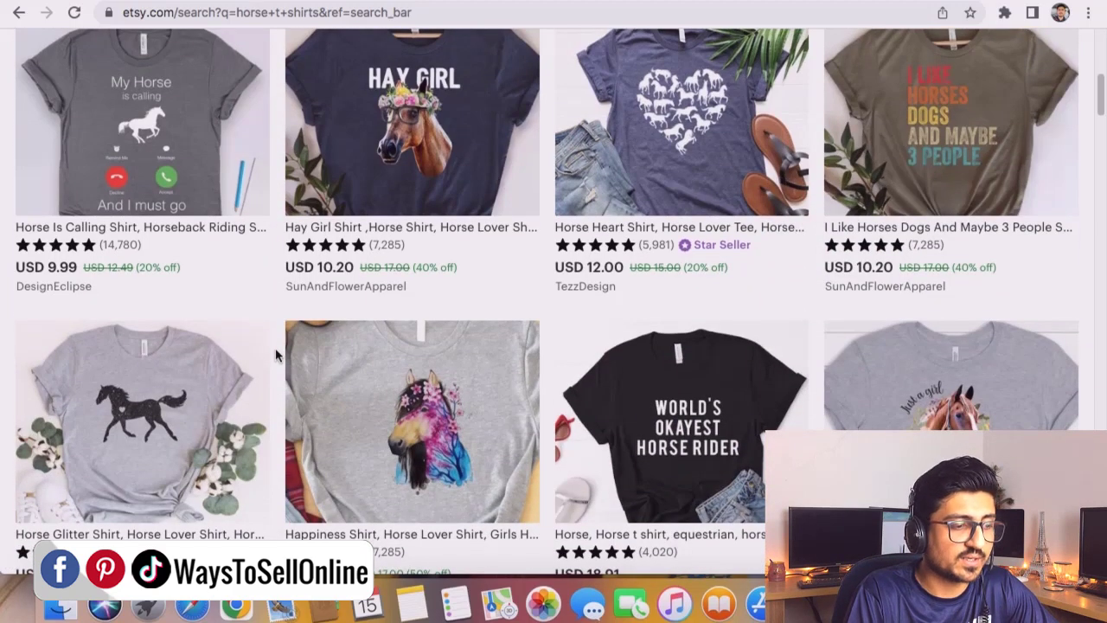
scroll(274, 246, up, 1)
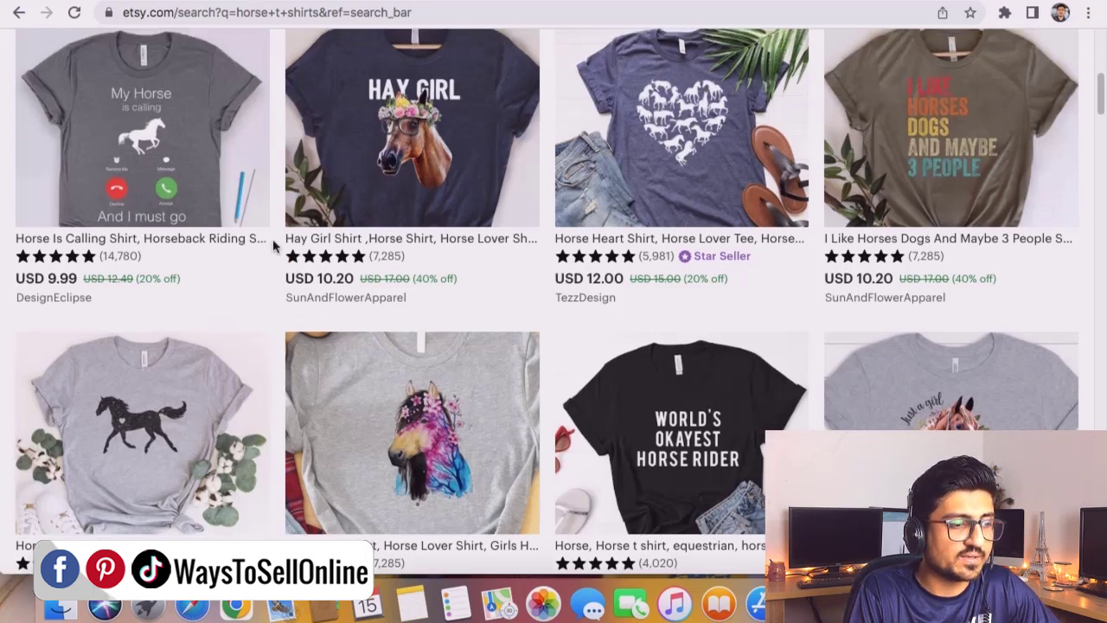
scroll(272, 247, up, 2)
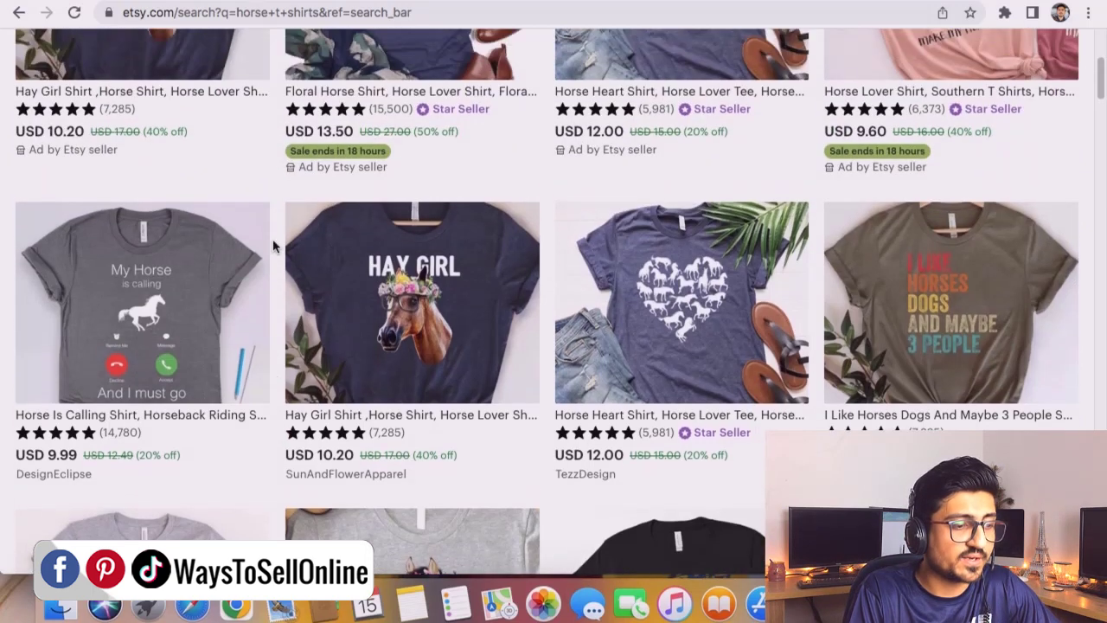
Open the Horse Is Calling Shirt listing in a new tab and switch to it.
right_click(153, 327)
click(205, 237)
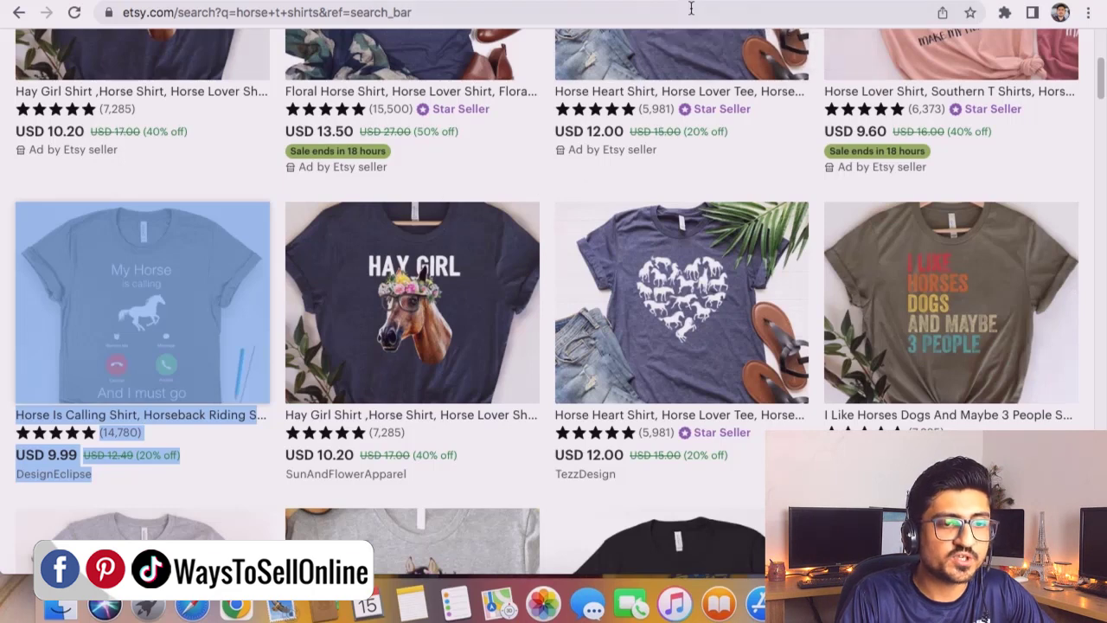
key(ctrl+Tab)
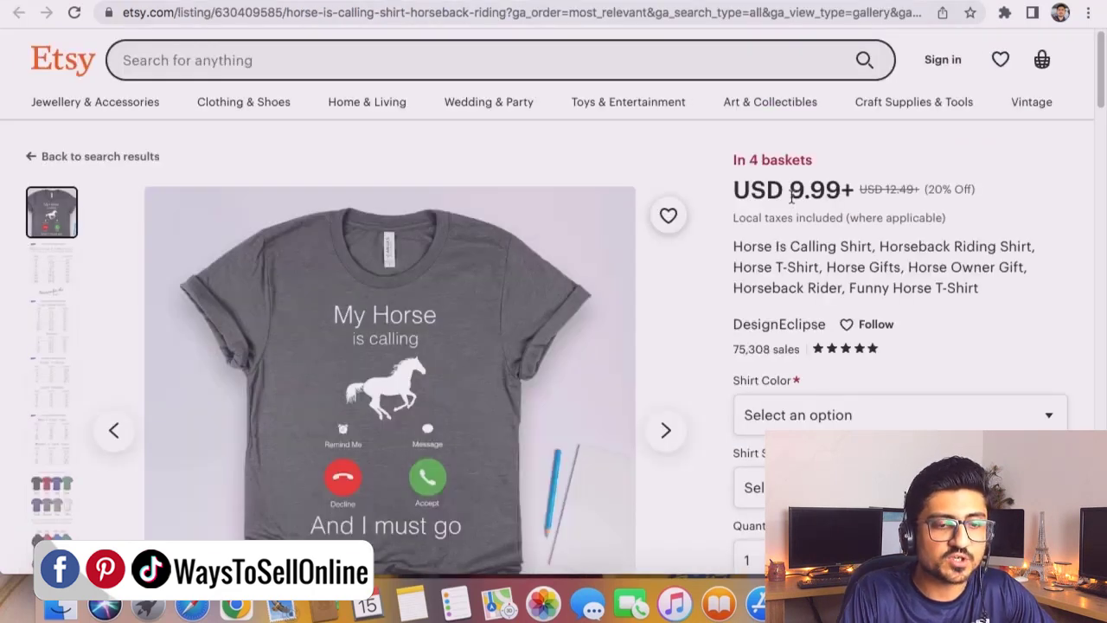
Highlight the listing's 9.99 sale price, USD 12.49 original price and 20% discount.
drag(794, 196, 844, 192)
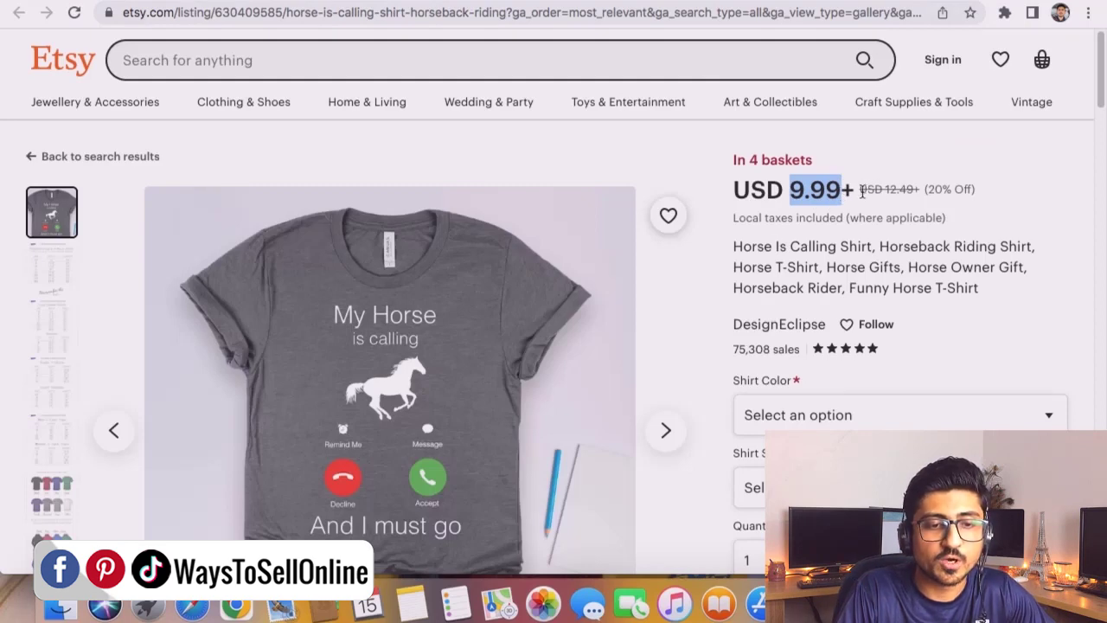
drag(862, 192, 973, 191)
click(733, 351)
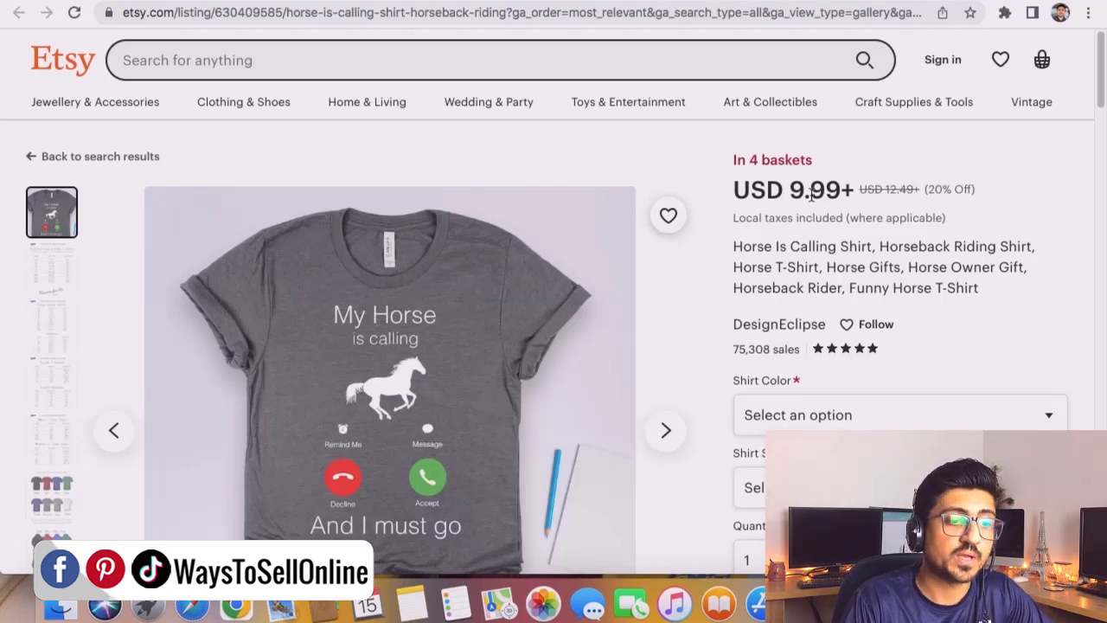
scroll(667, 313, down, 3)
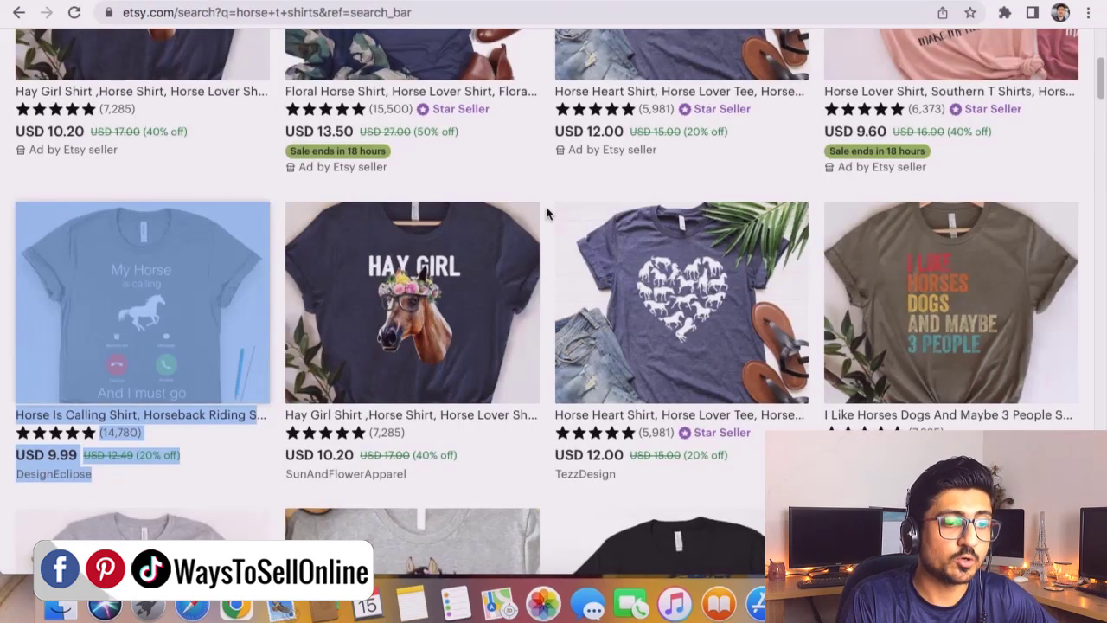
click(548, 171)
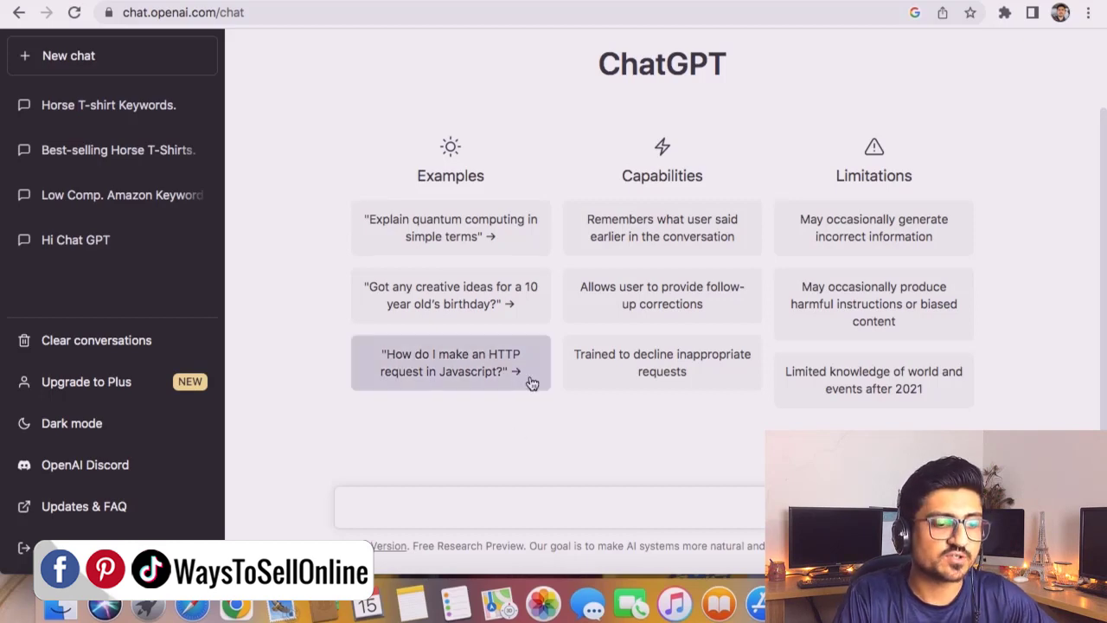
Send ChatGPT a request to find Etsy keywords for horse t-shirts.
click(473, 510)
text(hey chatg)
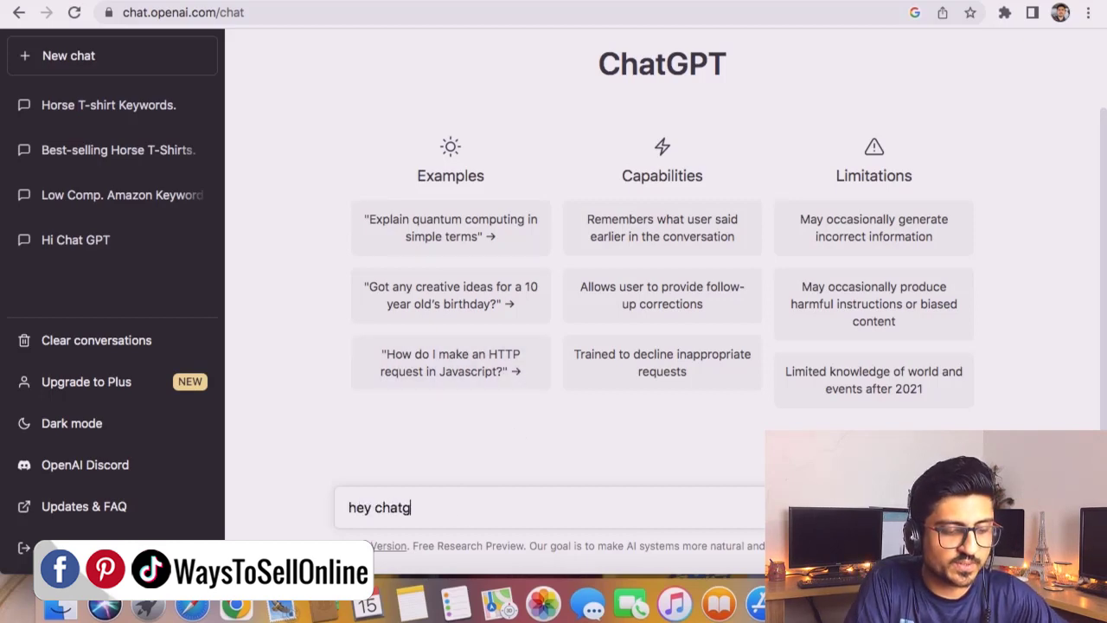
text(pt can y)
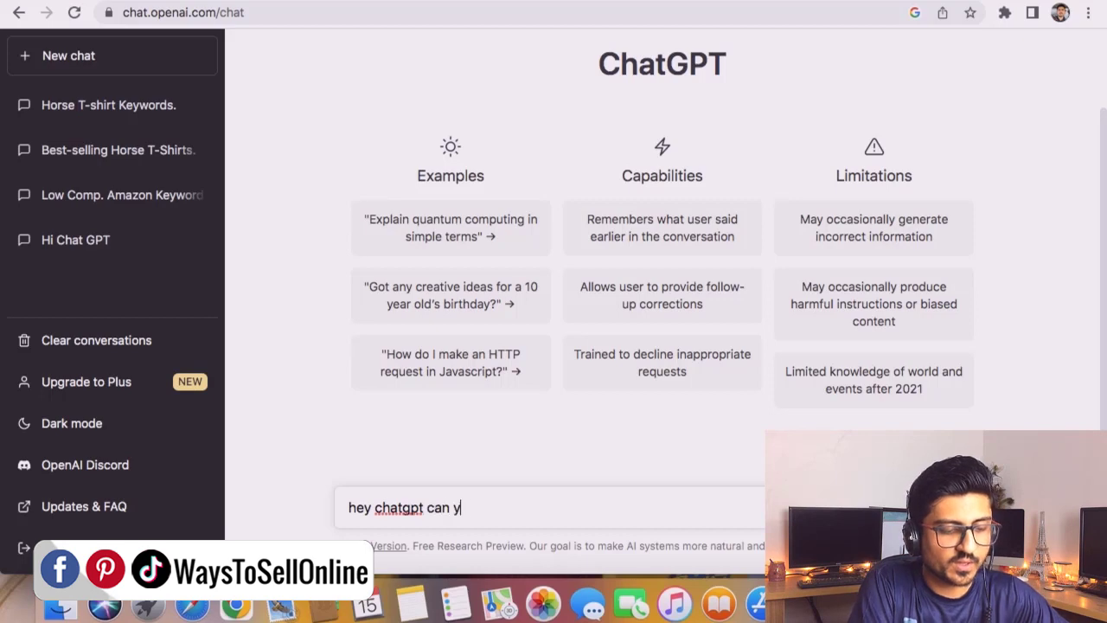
text(ou please find some keywo)
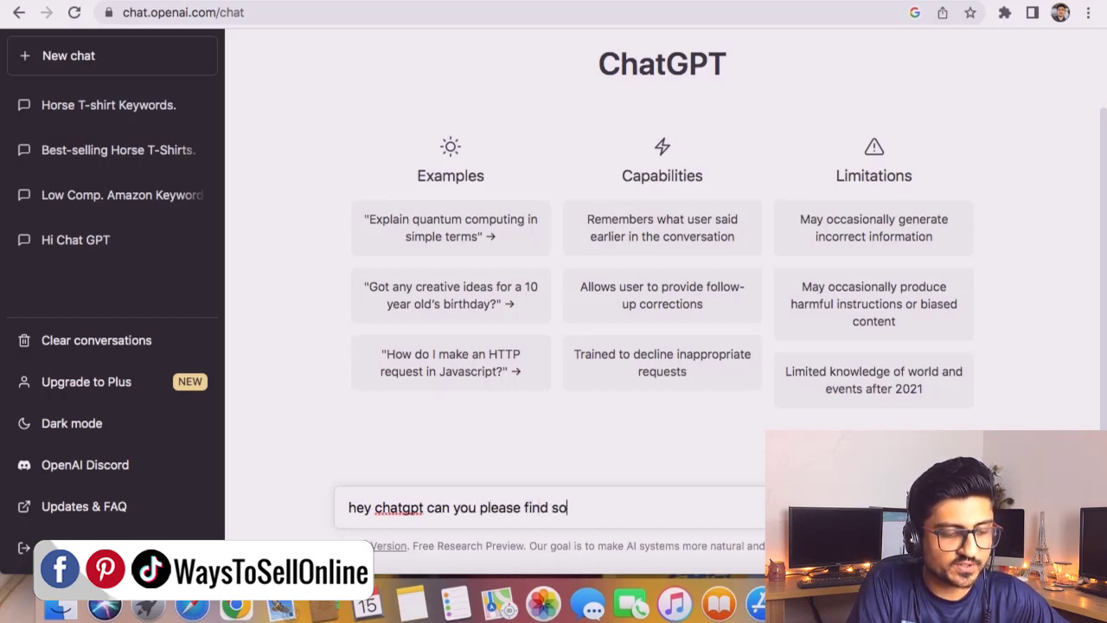
text(for )
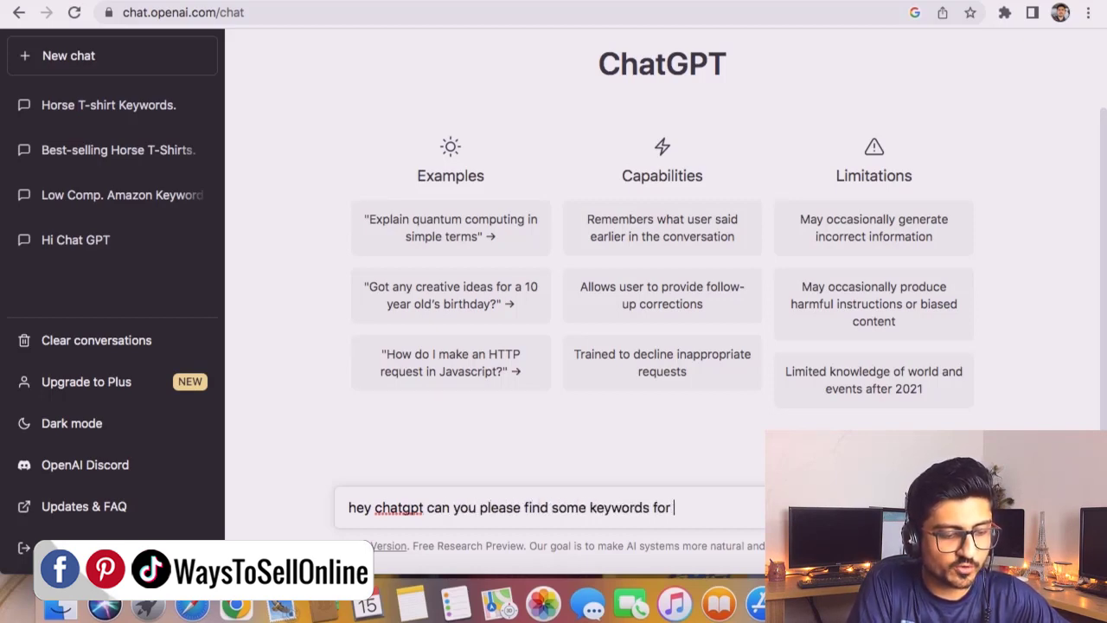
text(me on etsy for)
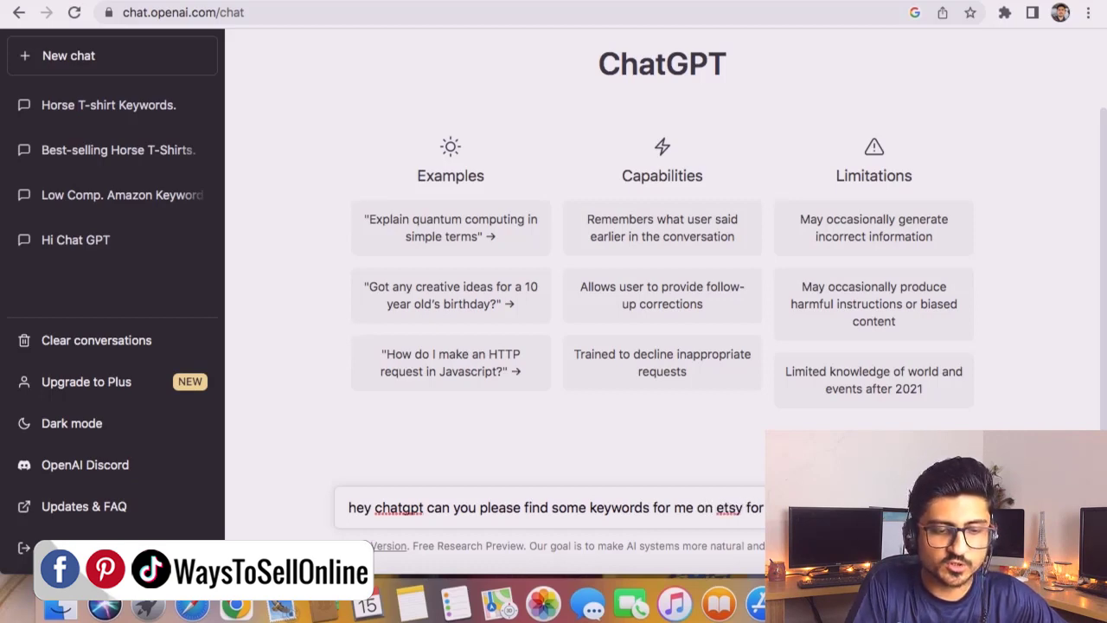
key(Return)
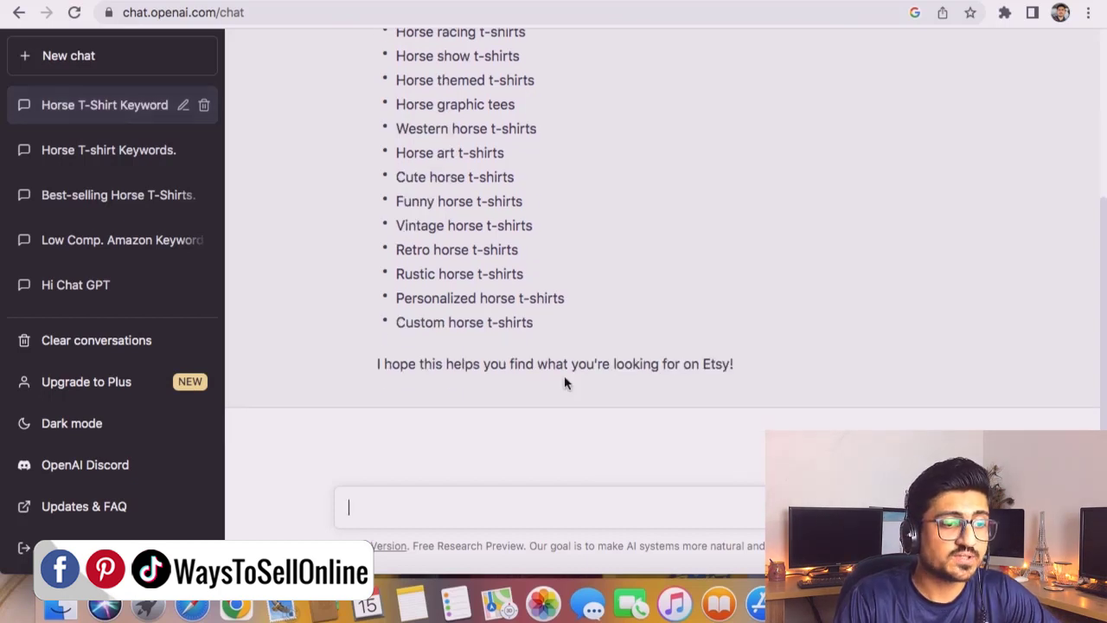
Select 'Horse t-shirts' at the top of ChatGPT's keyword reply.
scroll(594, 298, up, 3)
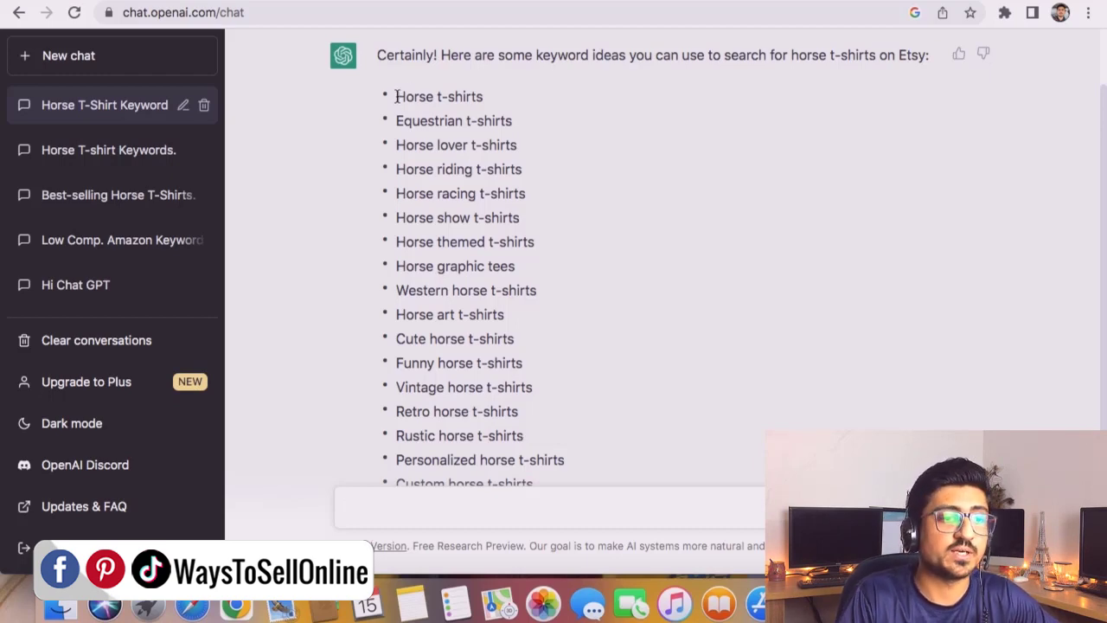
drag(395, 96, 476, 112)
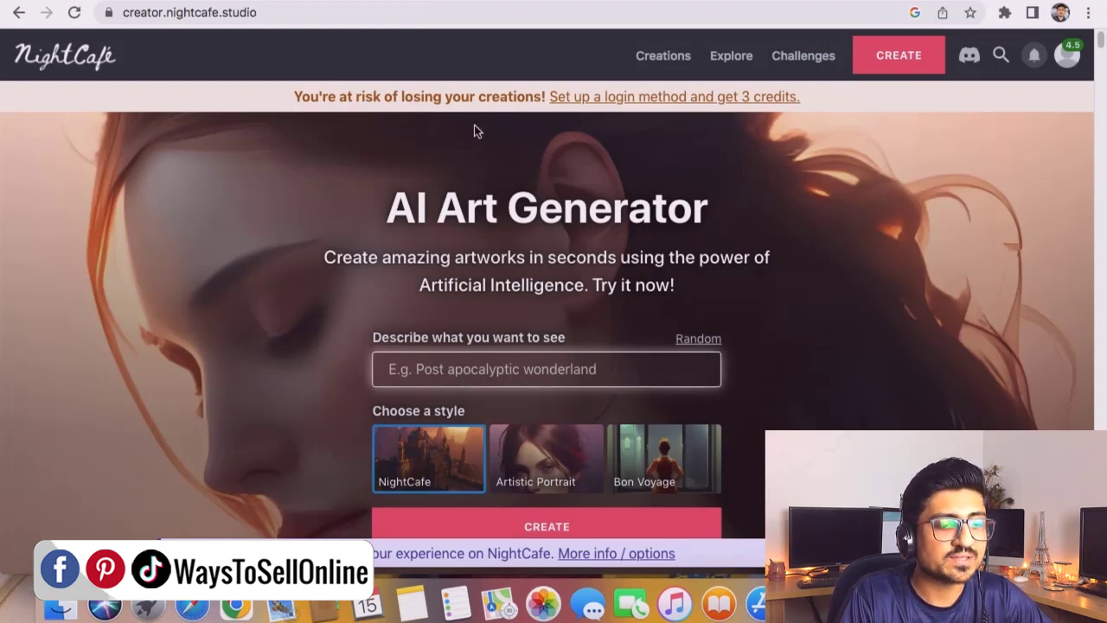
Enter the prompt 'dancing horse design', choose the Artistic Portrait style and create it.
click(544, 367)
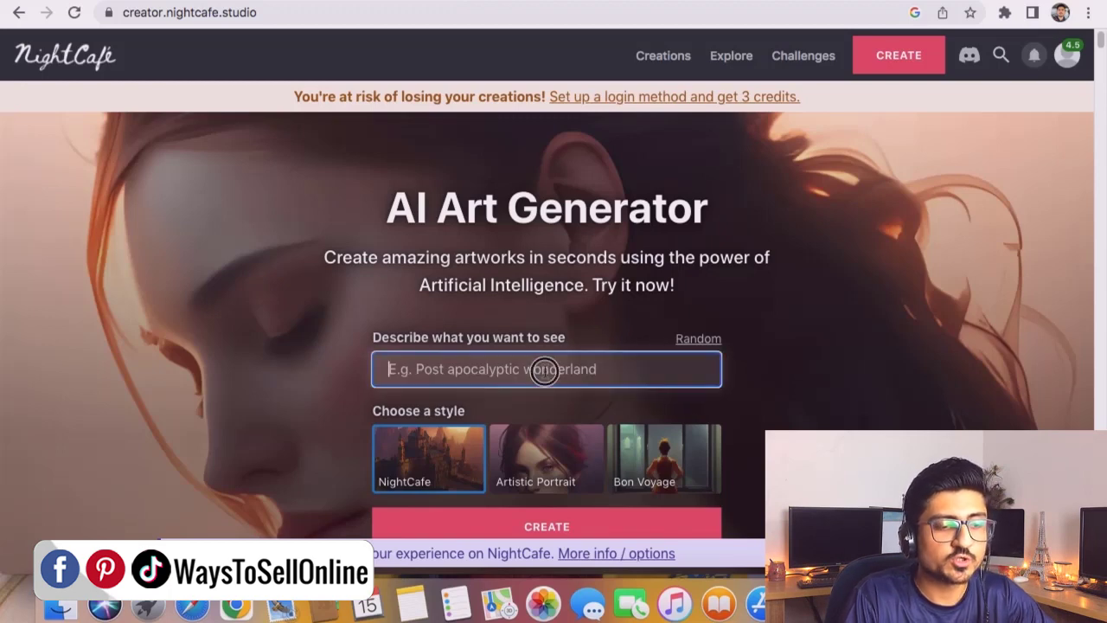
text(danci)
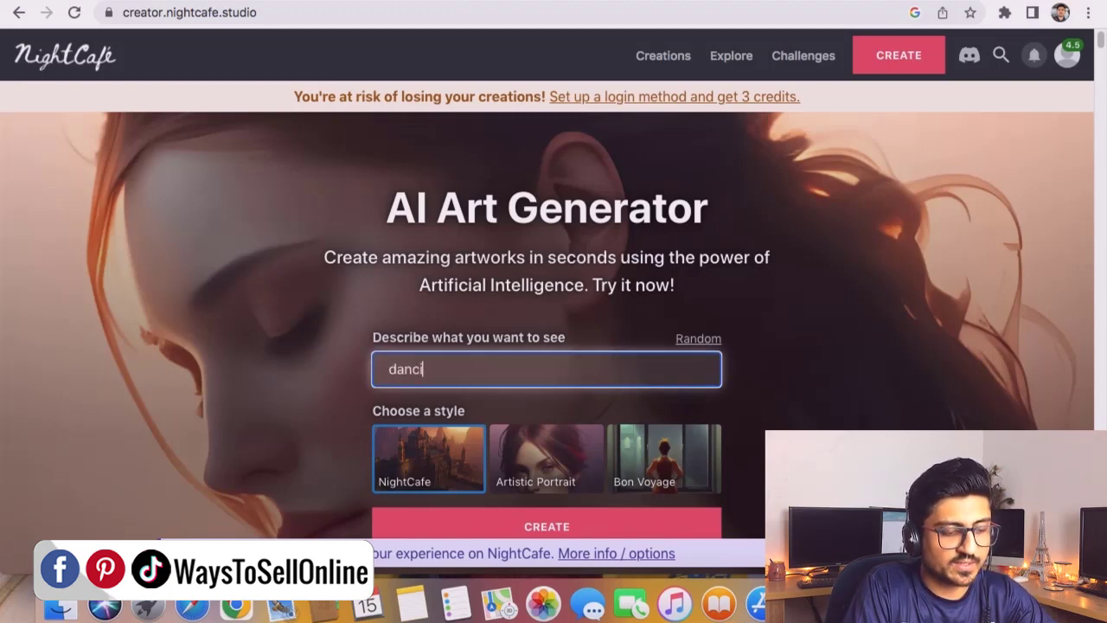
text(ng horse design)
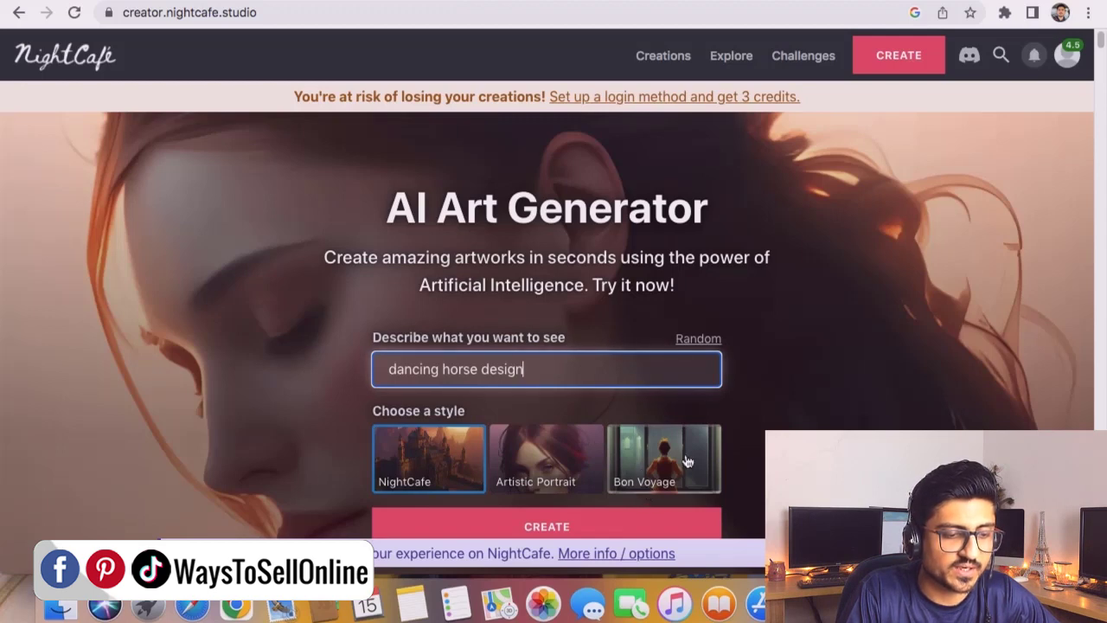
scroll(644, 467, down, 1)
click(555, 444)
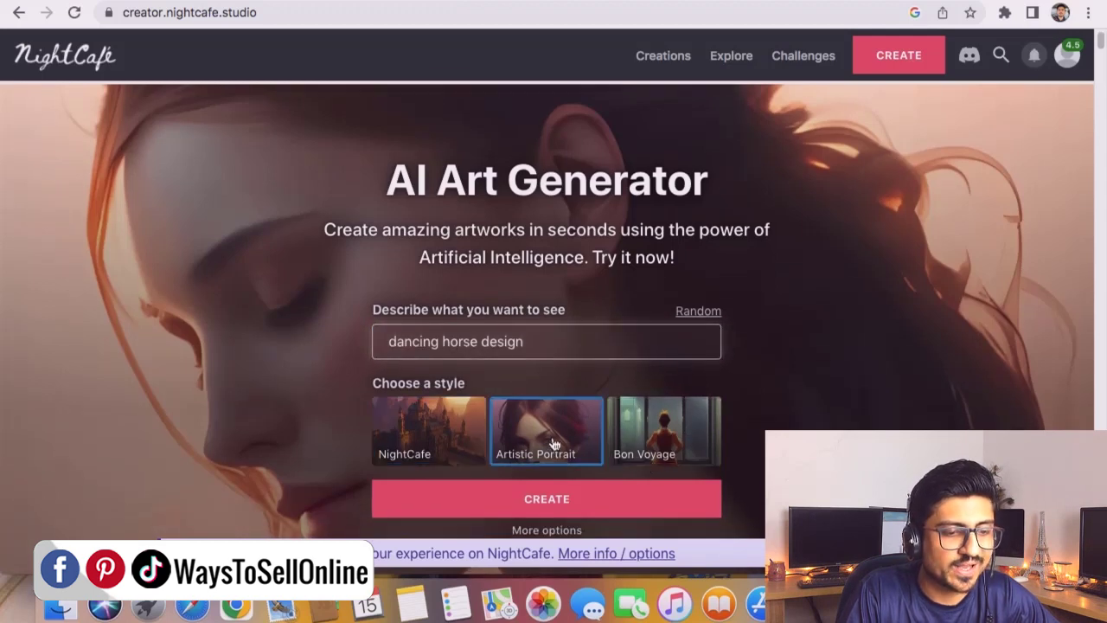
click(552, 506)
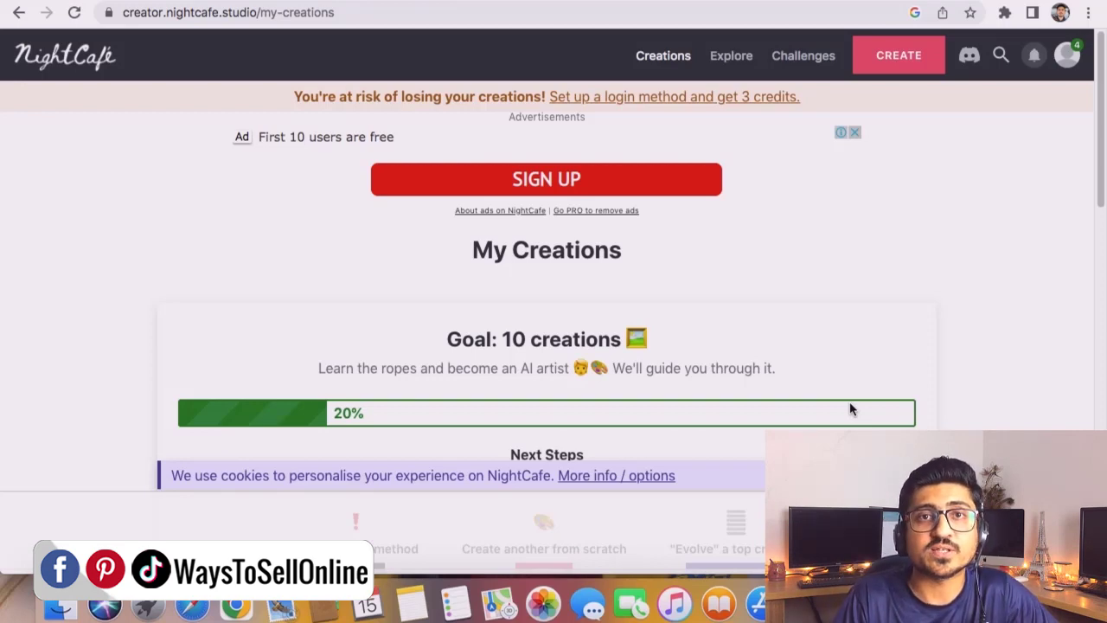
Locate the finished dancing horse design portrait on the My Creations page.
scroll(987, 306, down, 7)
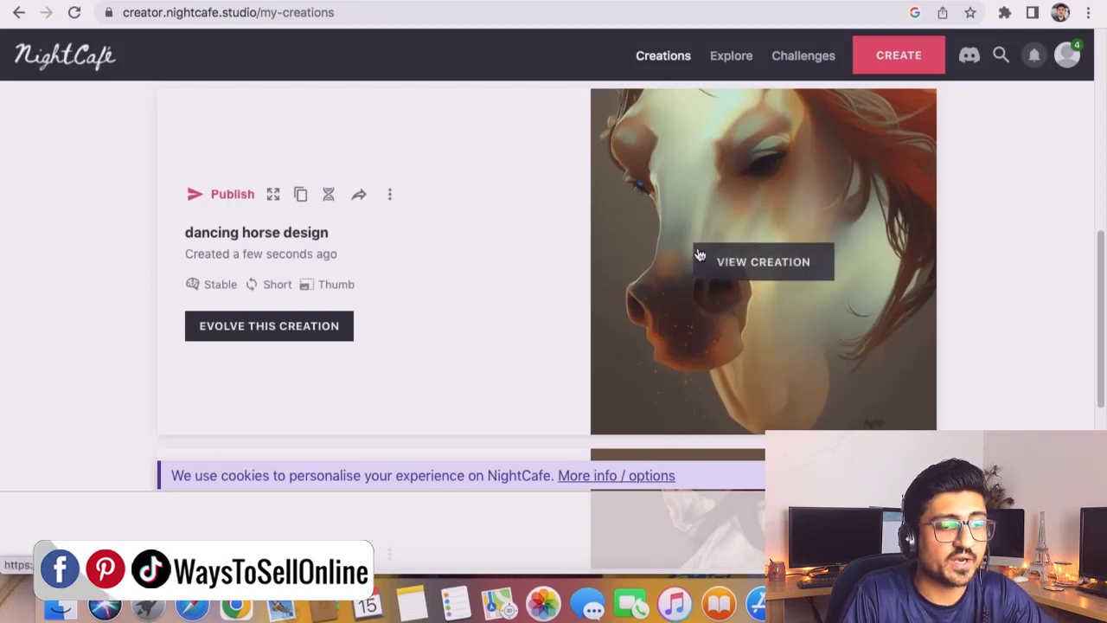
scroll(578, 256, up, 1)
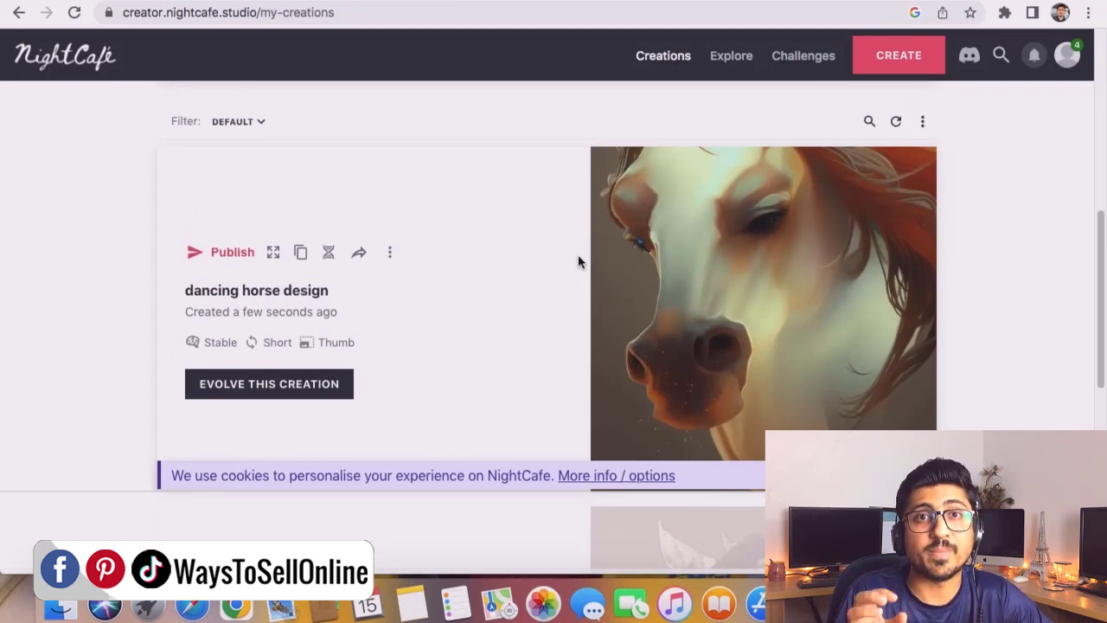
mouse_move(649, 318)
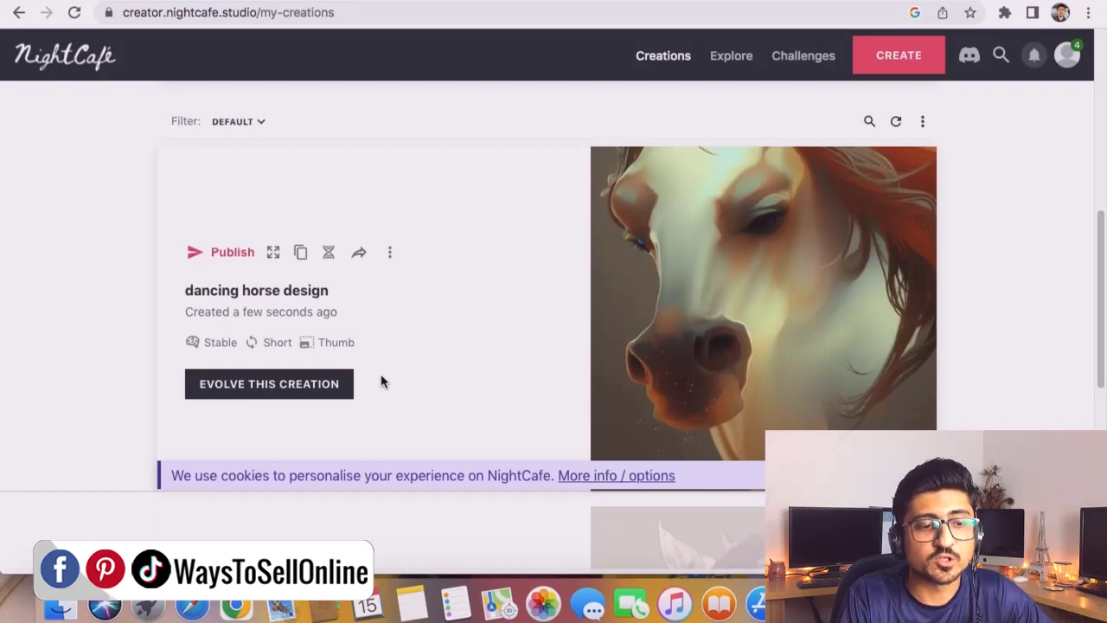
Save the dancing horse design image to the computer with Save Image As.
right_click(616, 258)
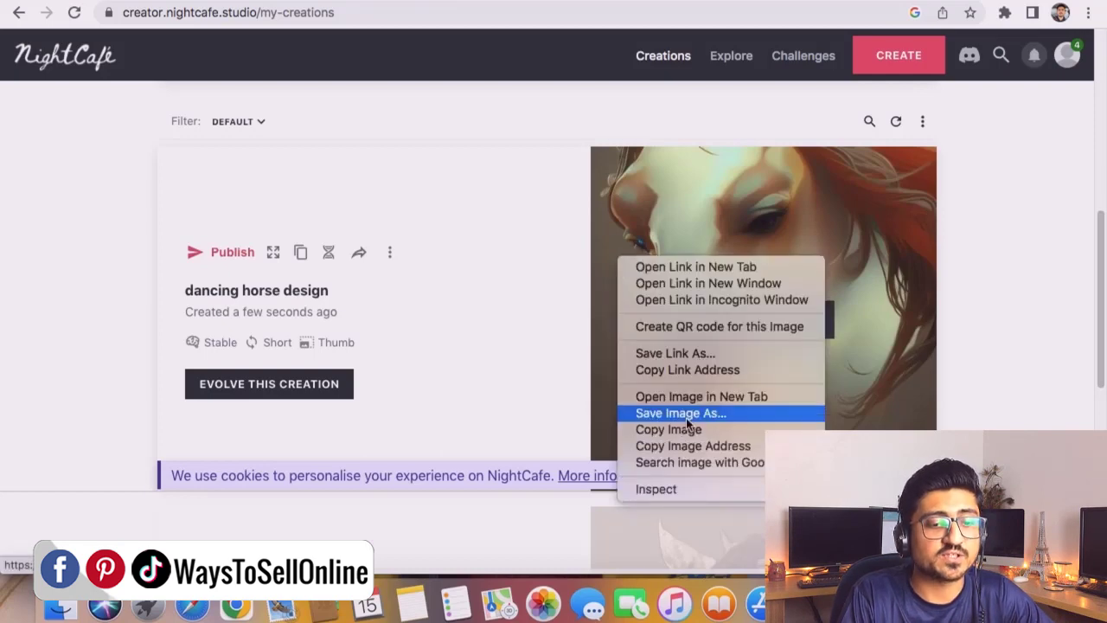
click(1021, 318)
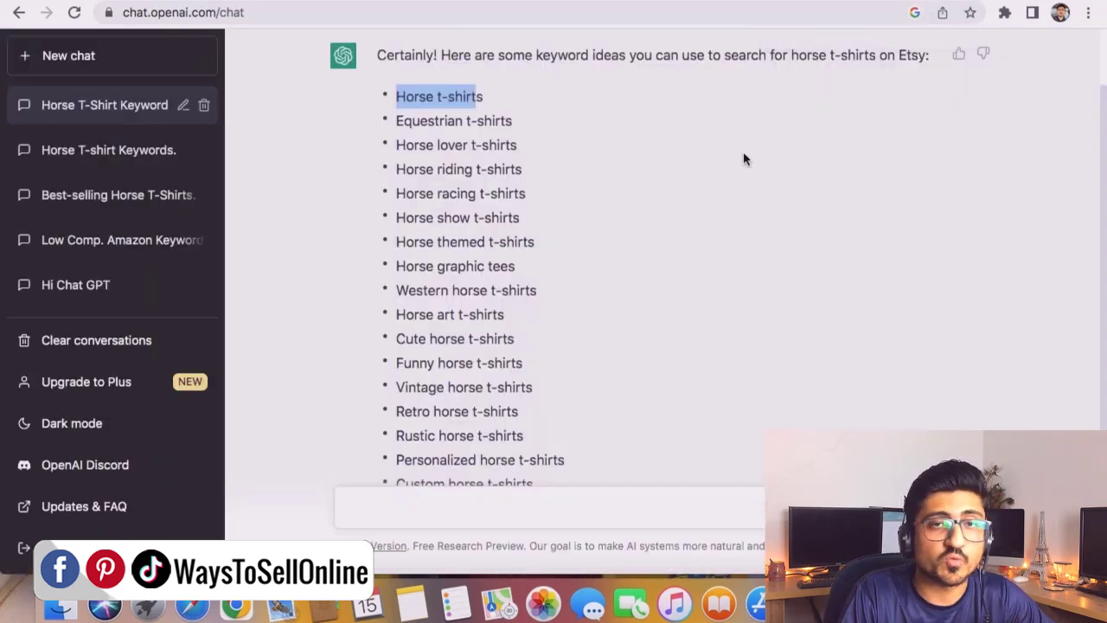
Cycle through the NightCafe, Etsy and ChatGPT tabs, ending on the Printful homepage.
click(558, 2)
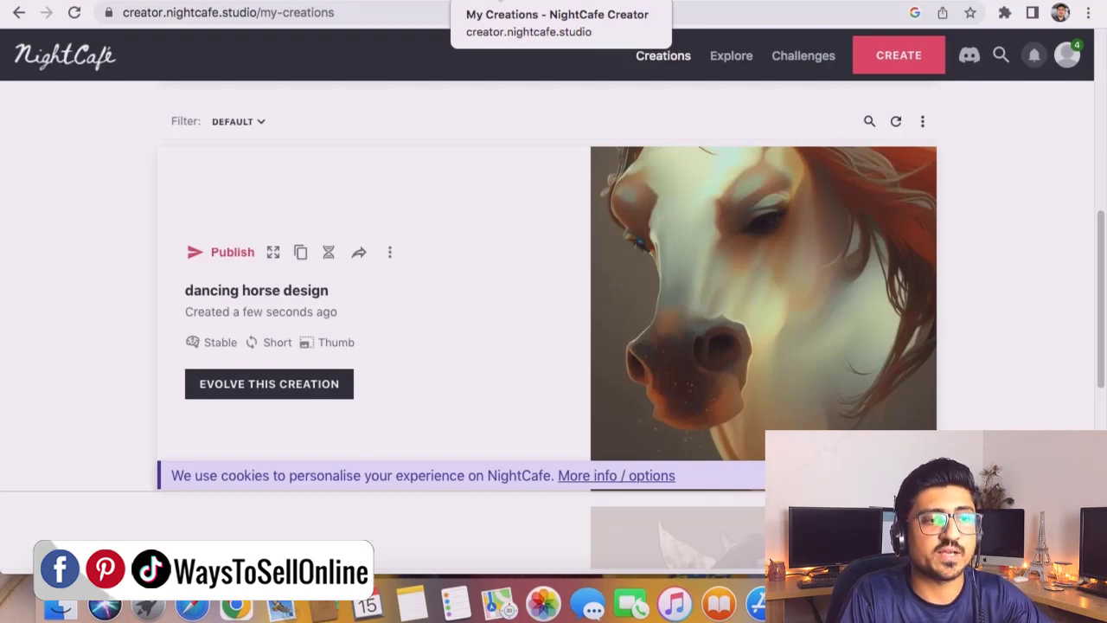
click(571, 2)
scroll(602, 156, up, 4)
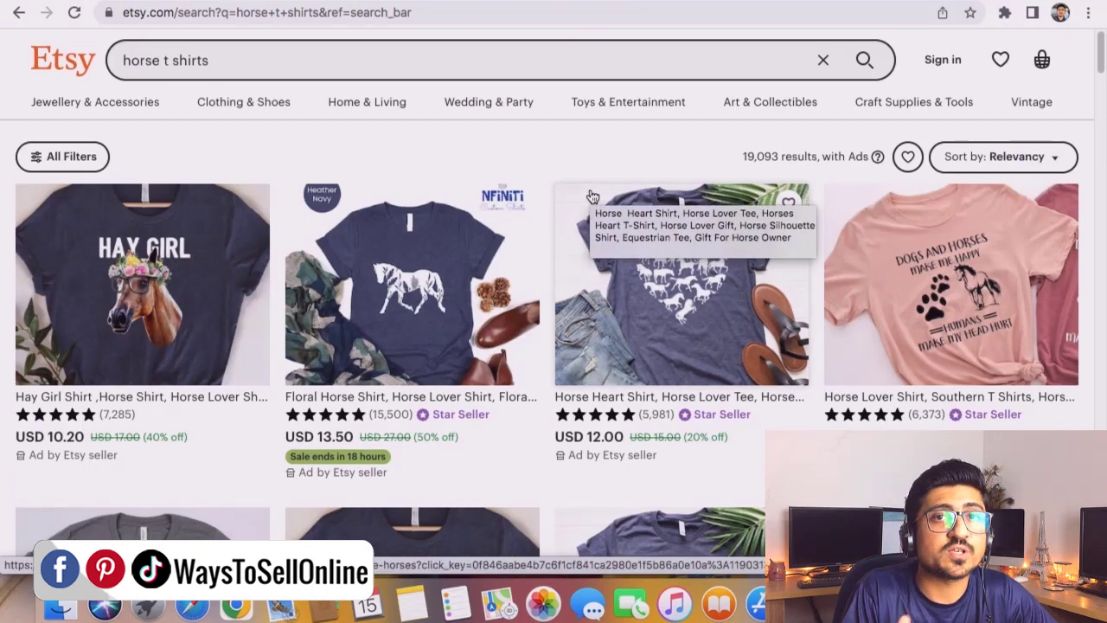
click(739, 3)
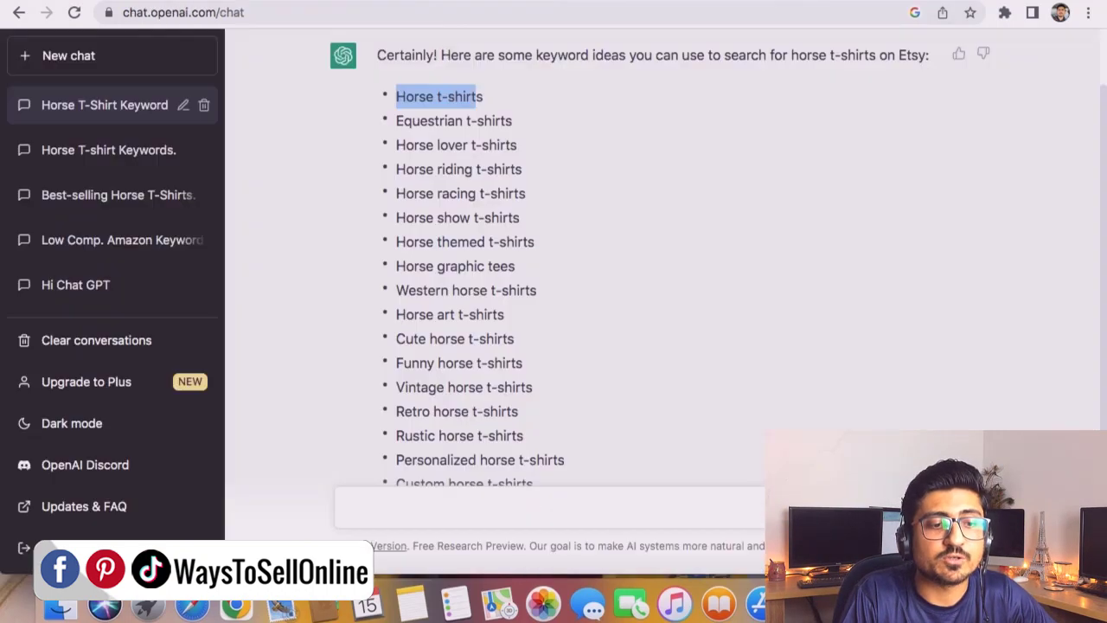
click(607, 7)
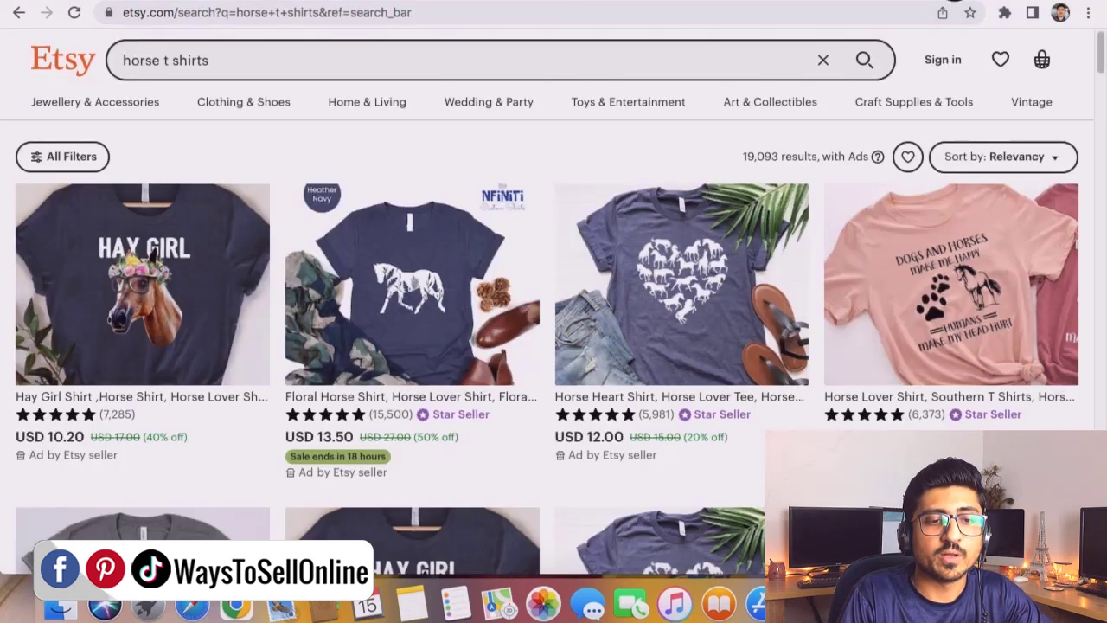
click(875, 4)
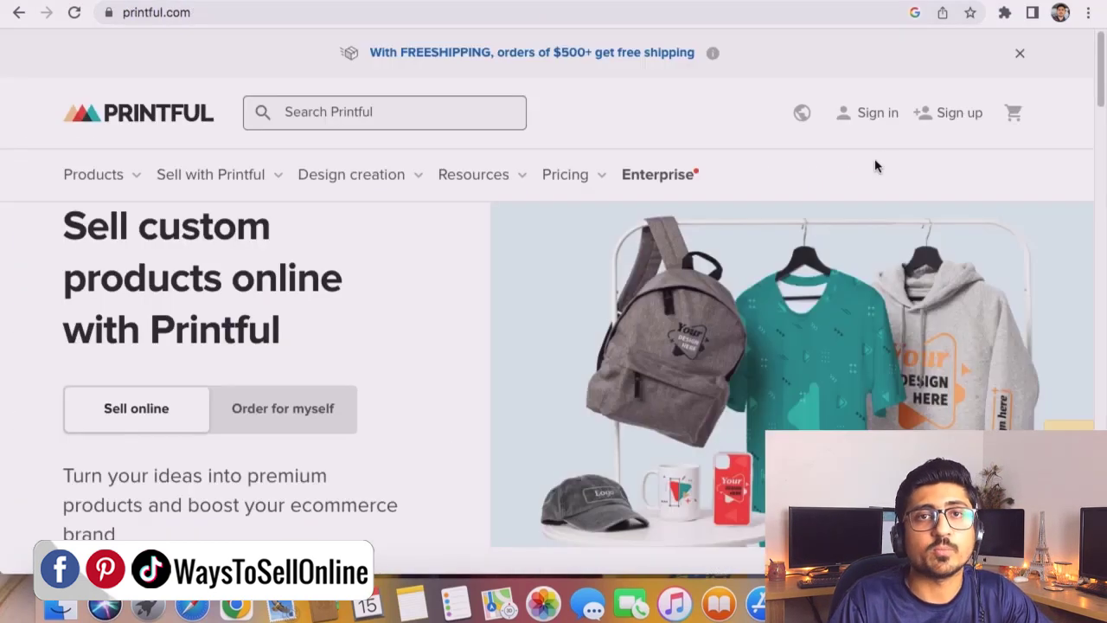